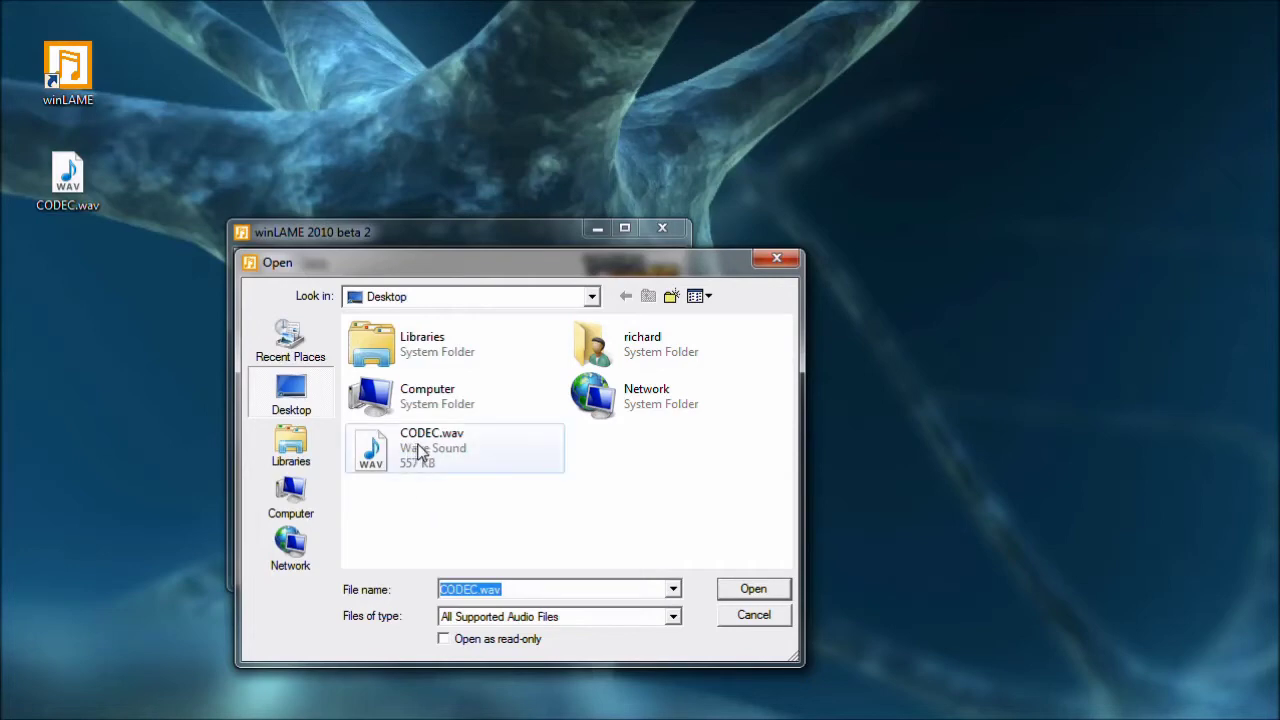
- Add CODEC.wav from the Desktop folder through the file browser, and remove it from the input list
{"action": "left_click", "coordinate": [420, 452]}
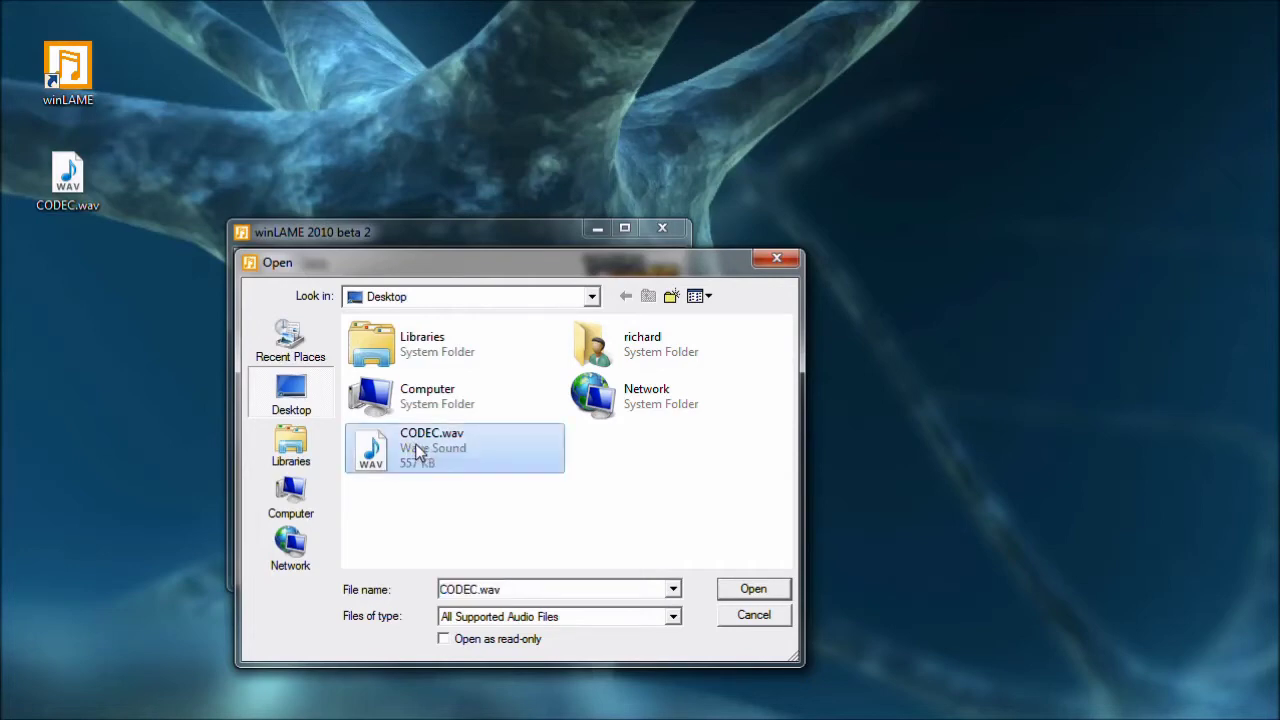
{"action": "left_click", "coordinate": [763, 592]}
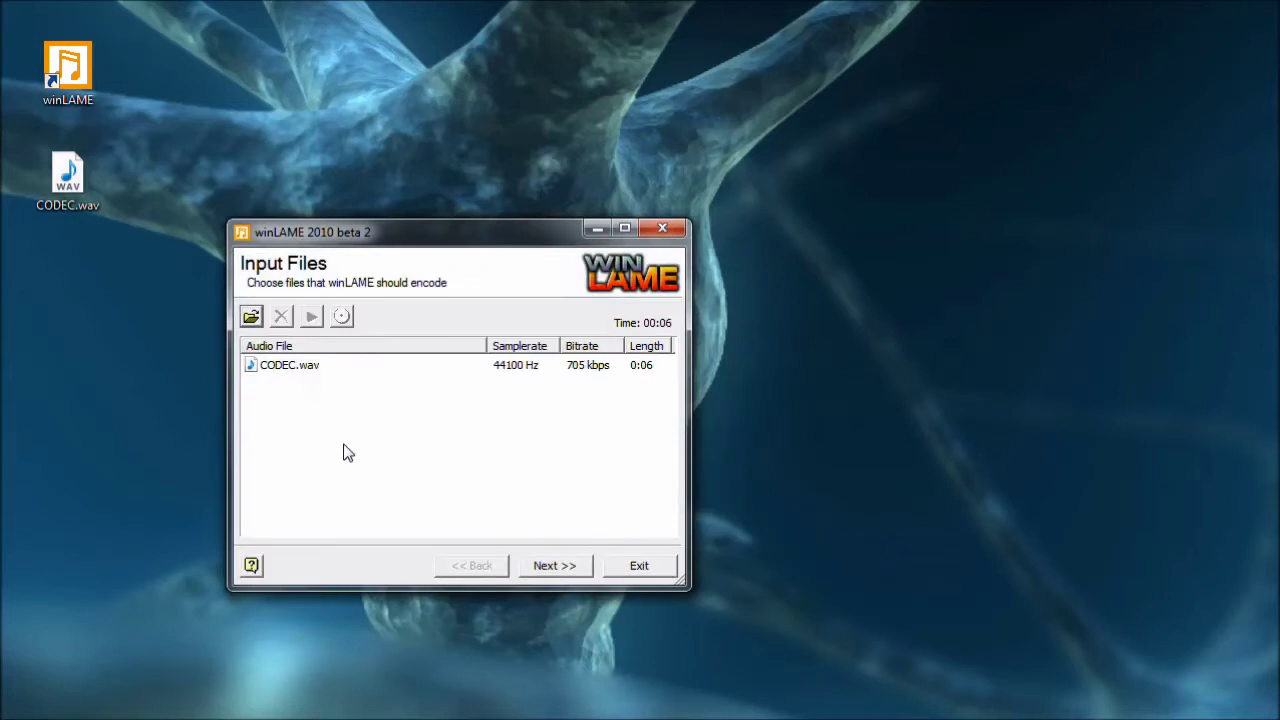
{"action": "left_click", "coordinate": [293, 369]}
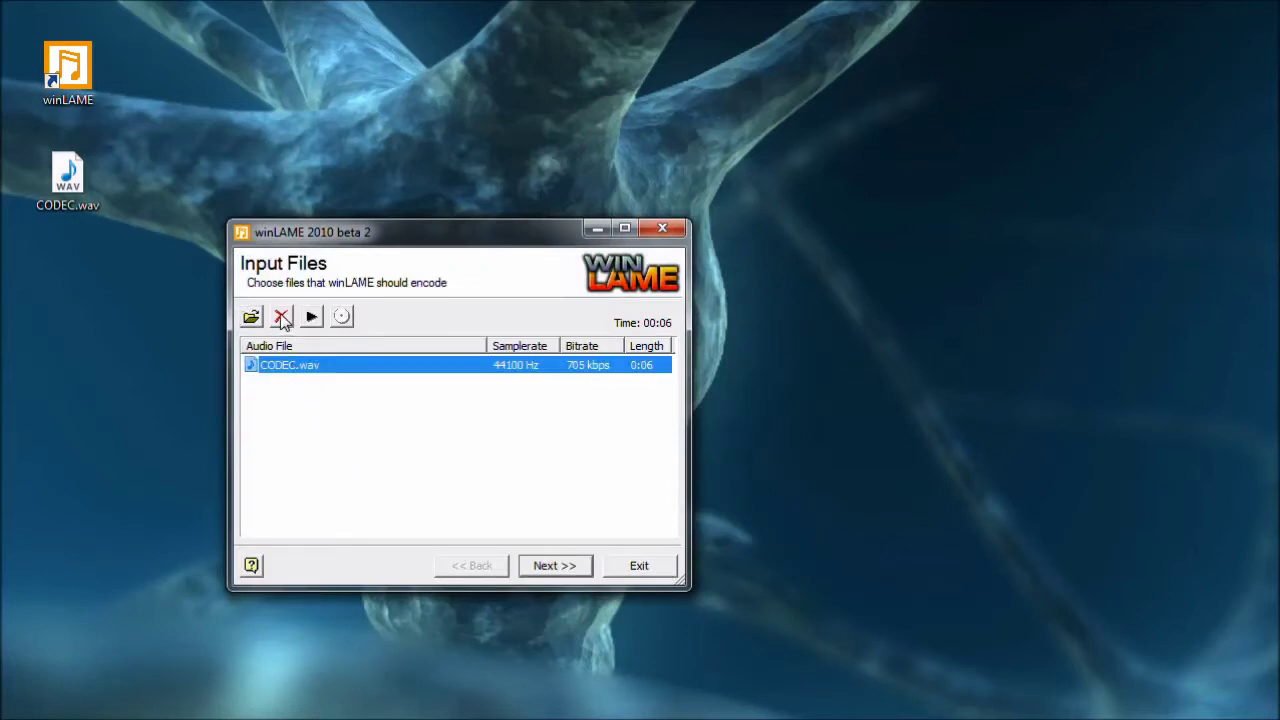
{"action": "left_click", "coordinate": [283, 317]}
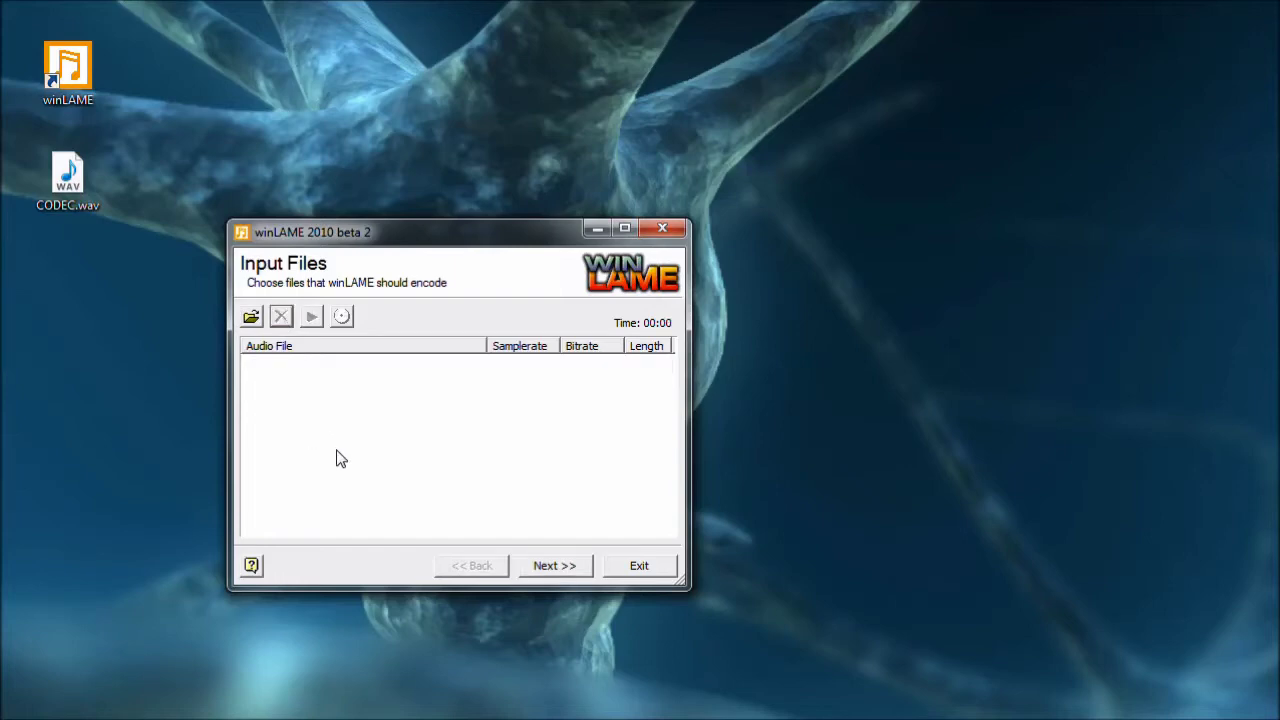
- Add the desktop file CODEC.wav directly to the input list and continue to the output settings
{"action": "left_click", "coordinate": [80, 175]}
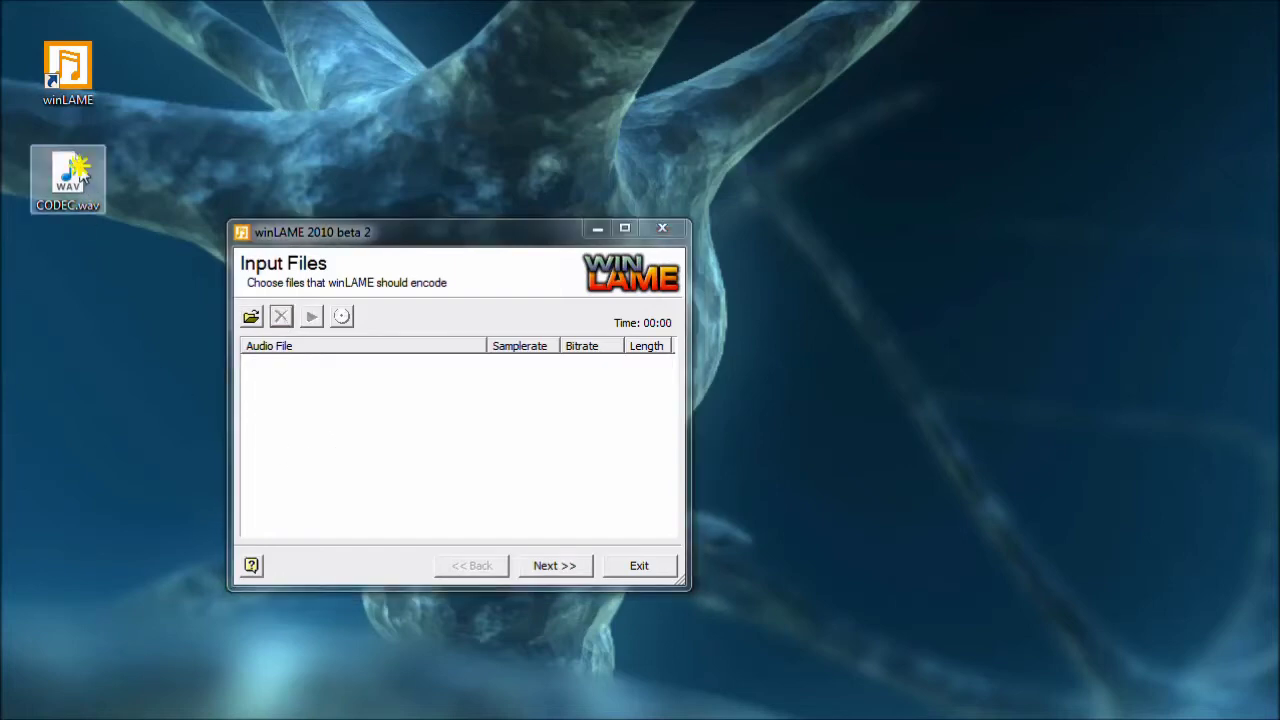
{"action": "left_click_drag", "start_coordinate": [80, 175], "coordinate": [378, 430]}
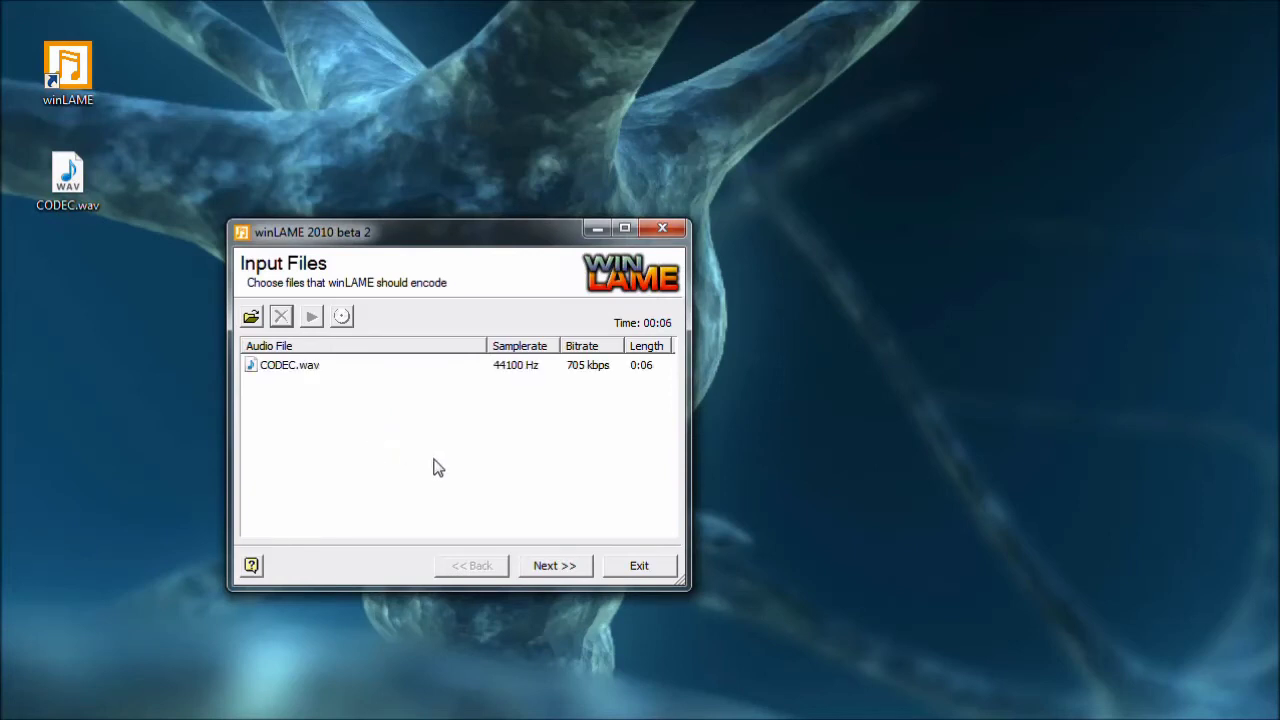
{"action": "left_click", "coordinate": [298, 367]}
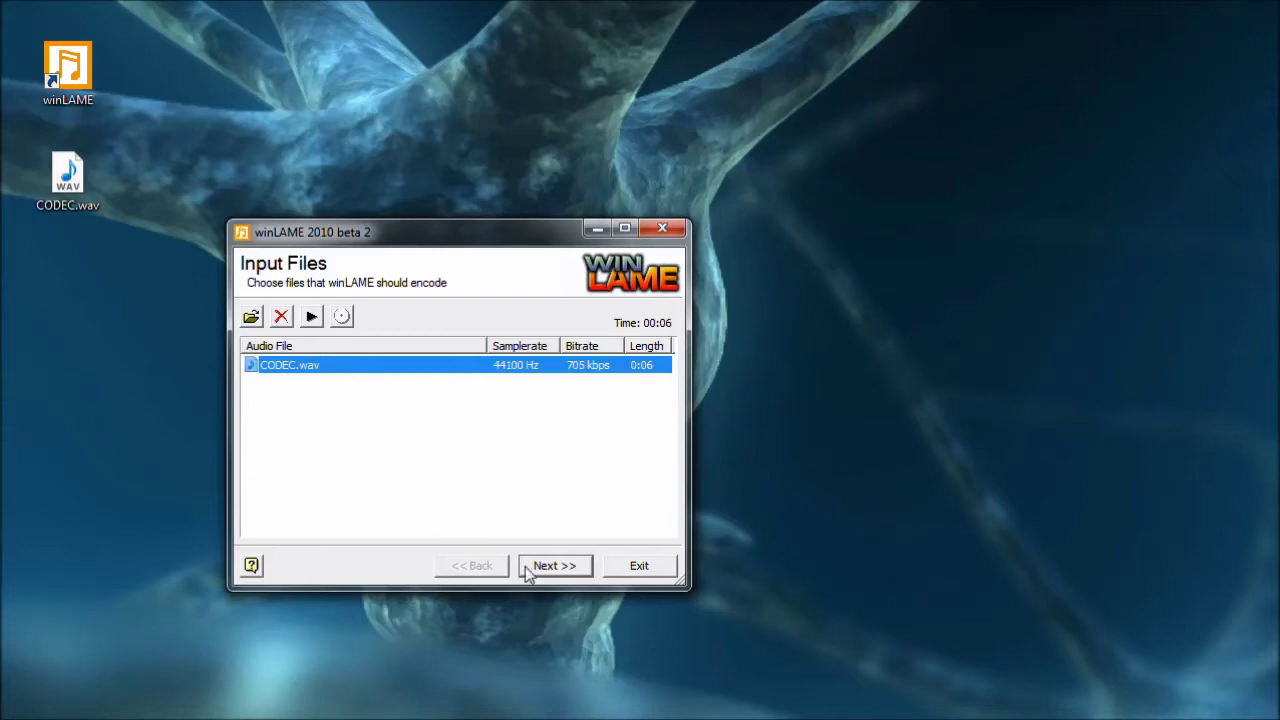
{"action": "left_click", "coordinate": [556, 566]}
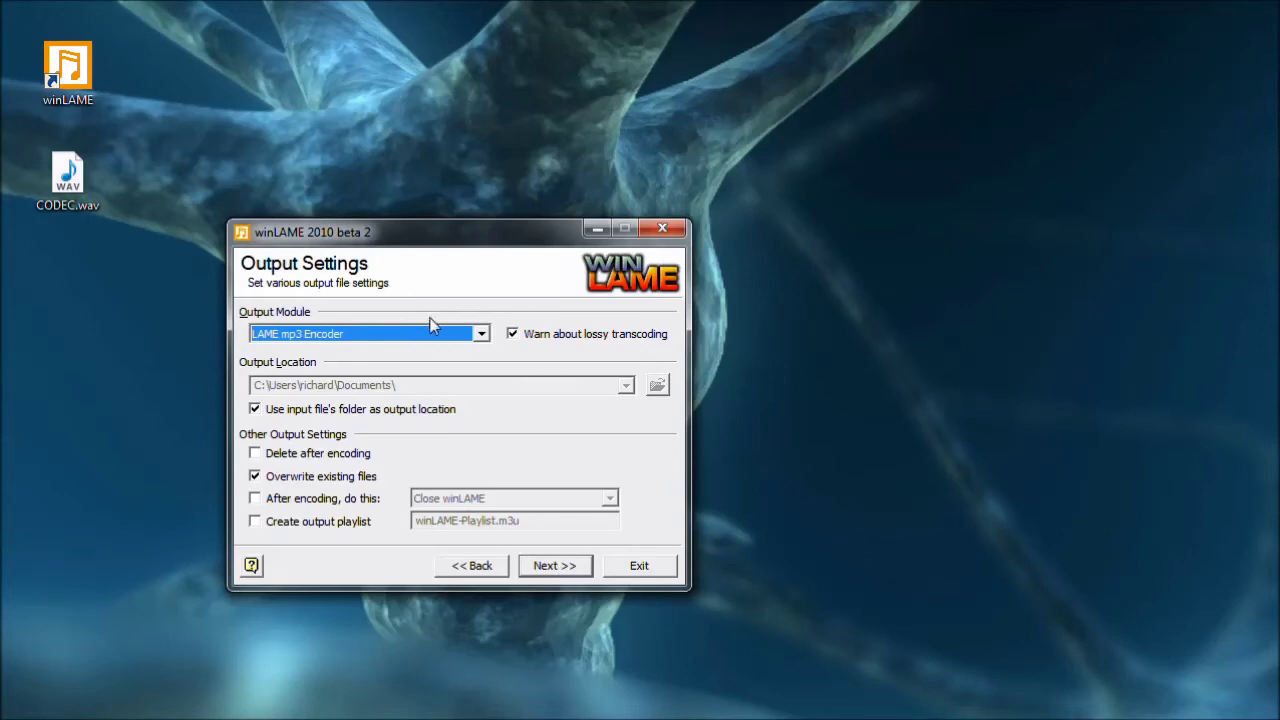
- Choose LAME mp3 Encoder as the output module, and turn off overwriting of existing files before moving on to the presets
{"action": "left_click", "coordinate": [480, 334]}
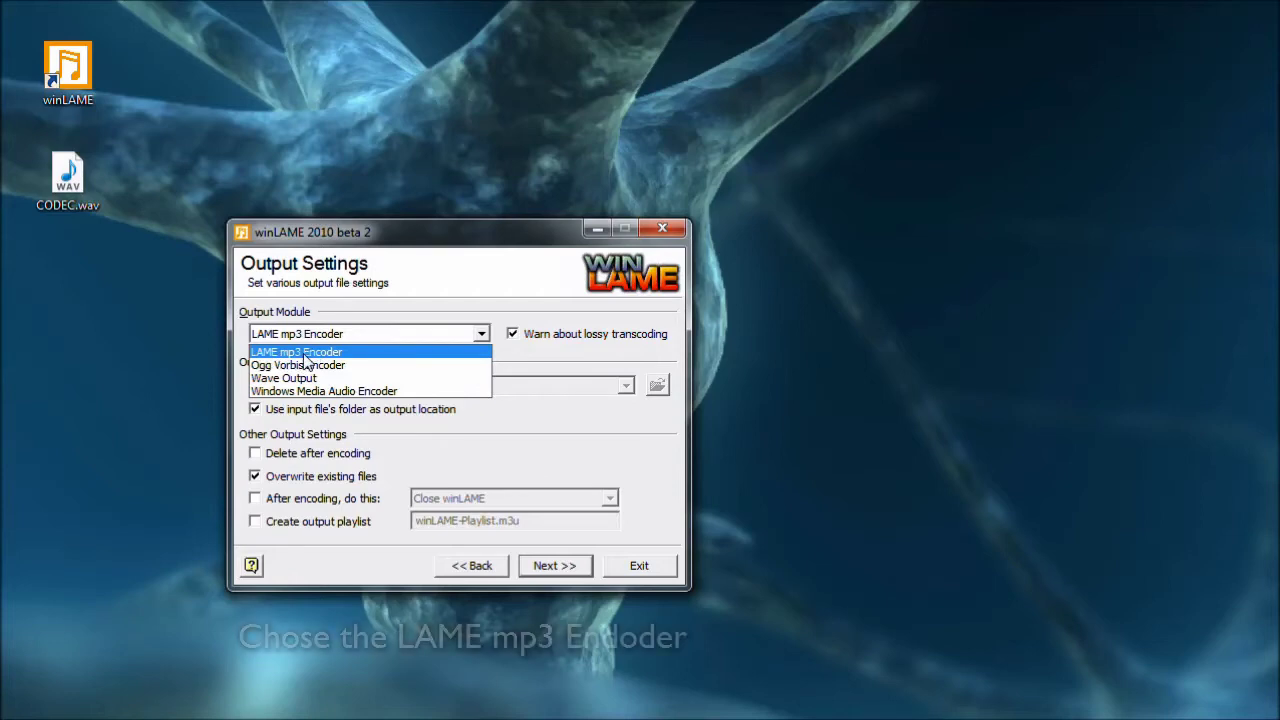
{"action": "left_click", "coordinate": [304, 354]}
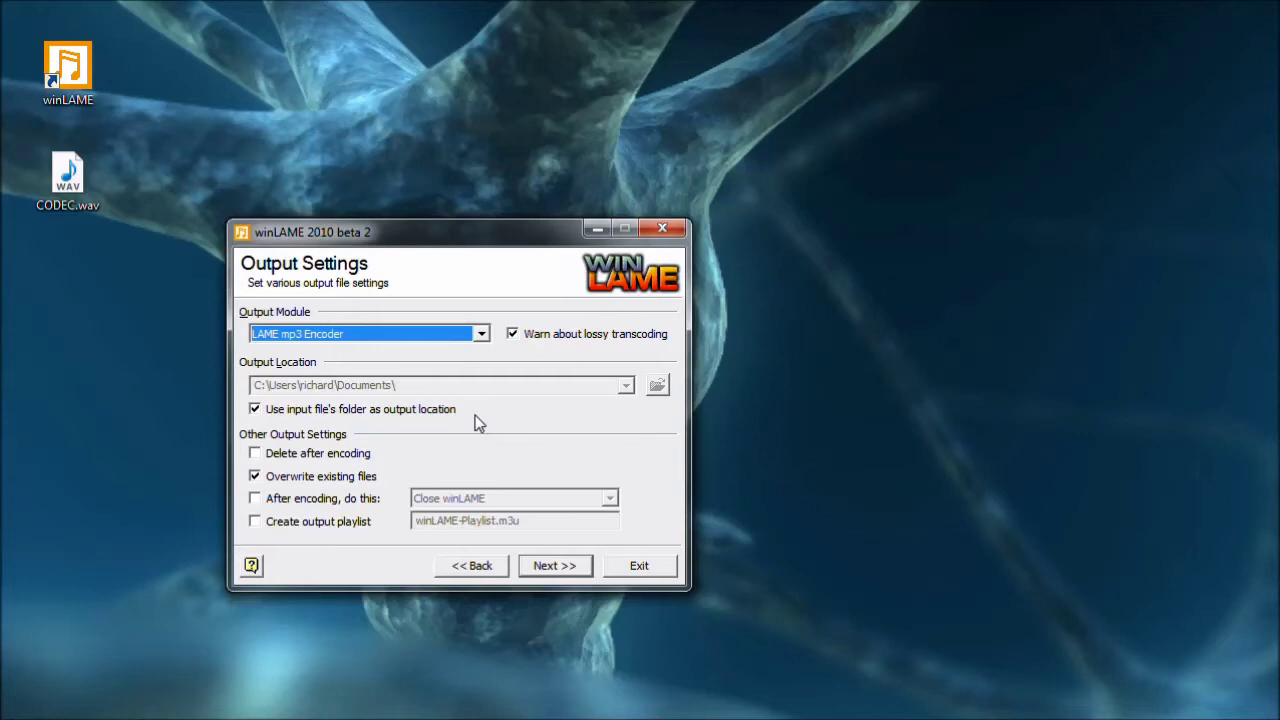
{"action": "left_click", "coordinate": [344, 482]}
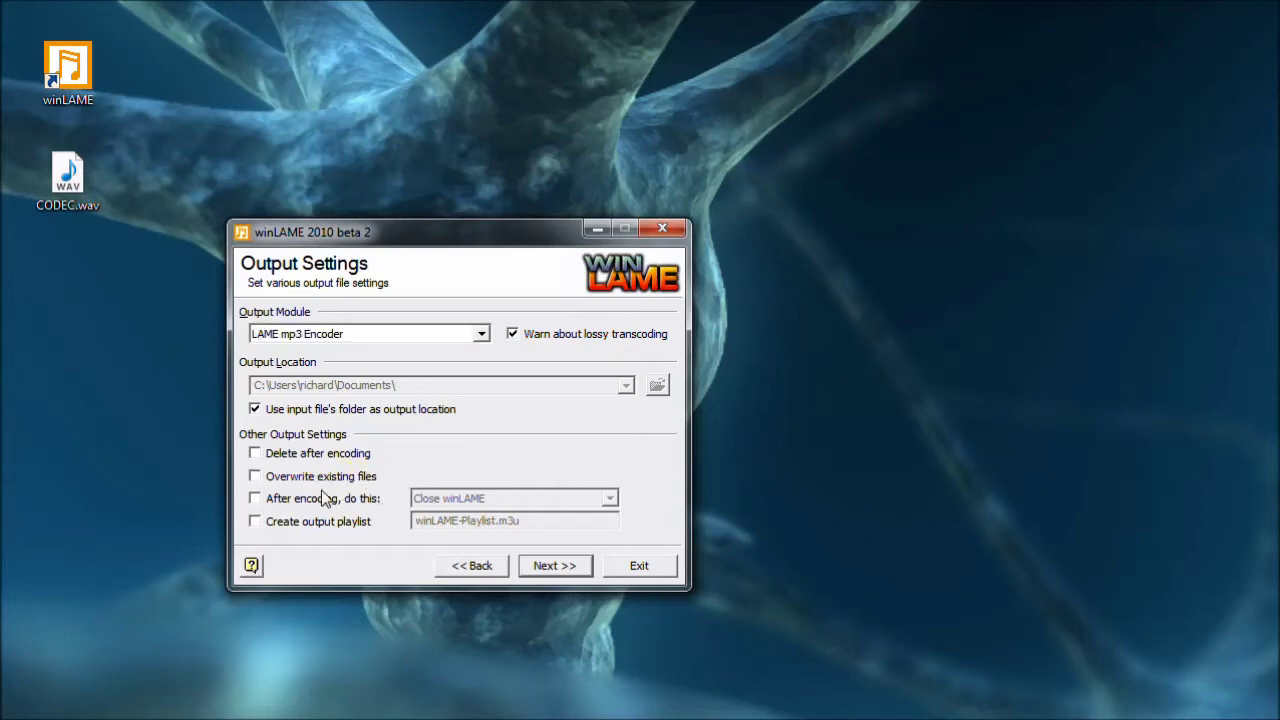
{"action": "left_click", "coordinate": [551, 566]}
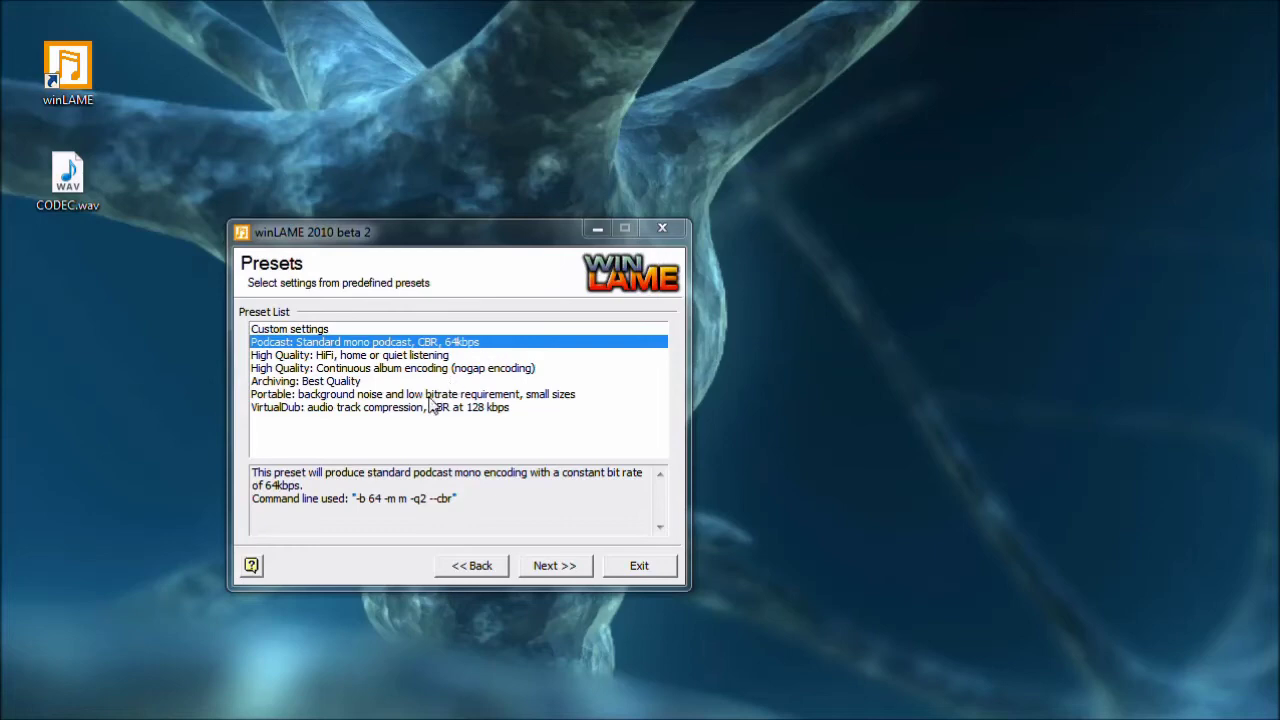
- Consult the help topic on how to make presets for winLAME, and close the help
{"action": "left_click", "coordinate": [251, 567]}
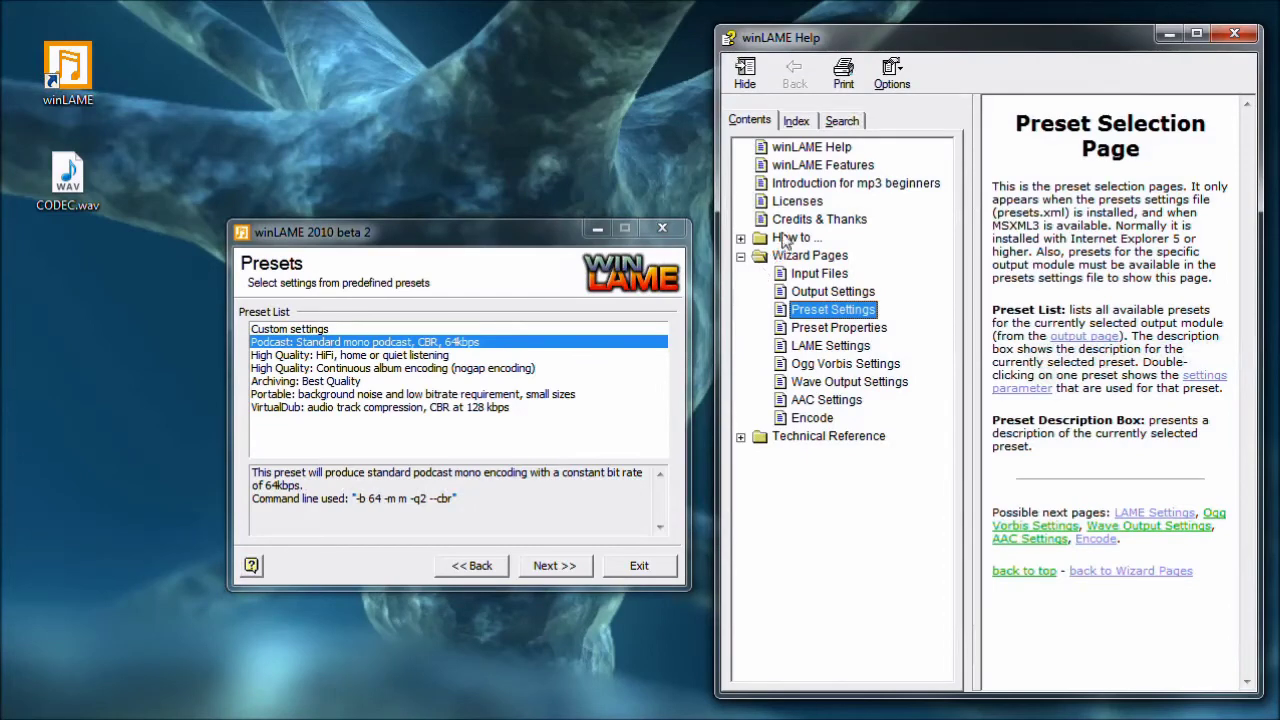
{"action": "left_click", "coordinate": [740, 238]}
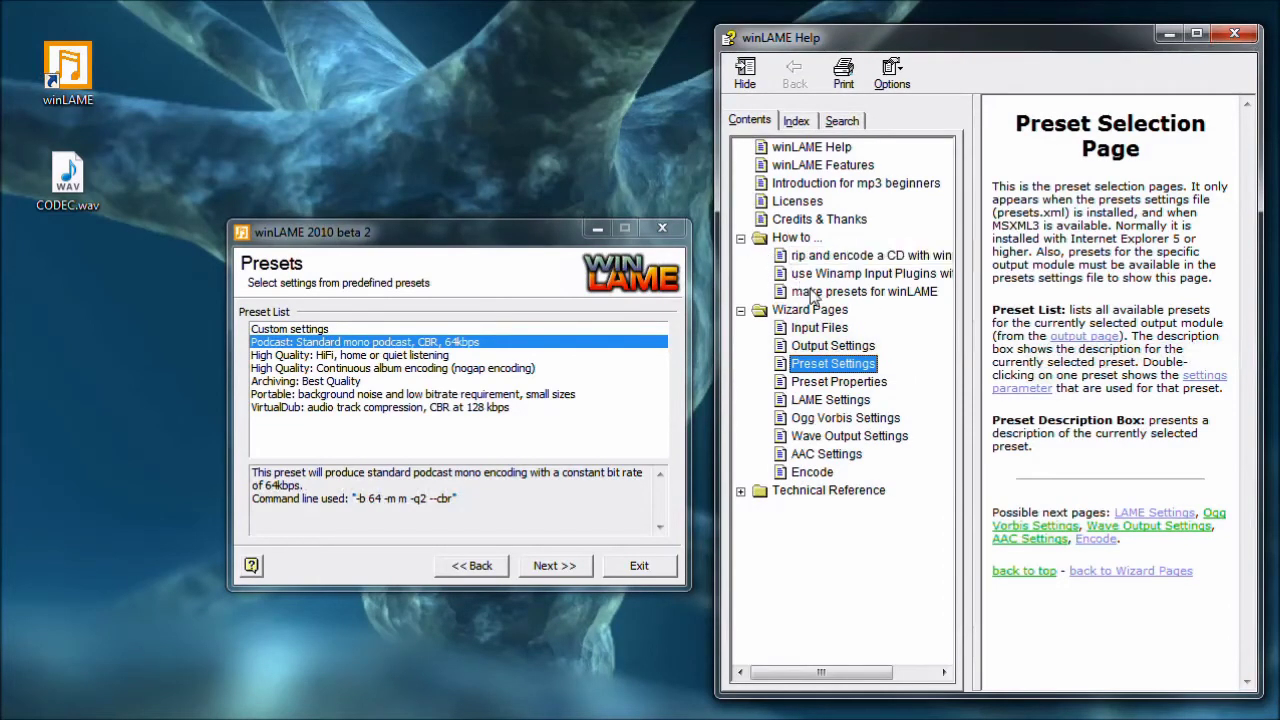
{"action": "left_click", "coordinate": [864, 291]}
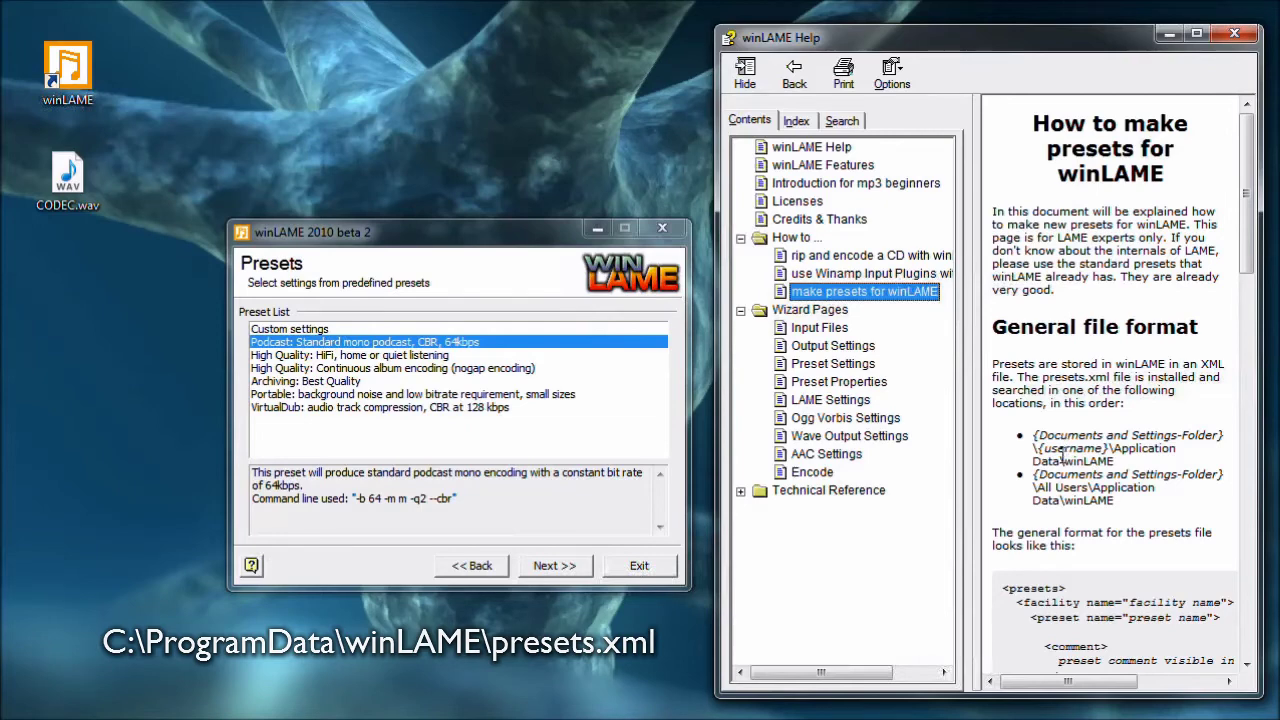
{"action": "left_click", "coordinate": [1238, 36]}
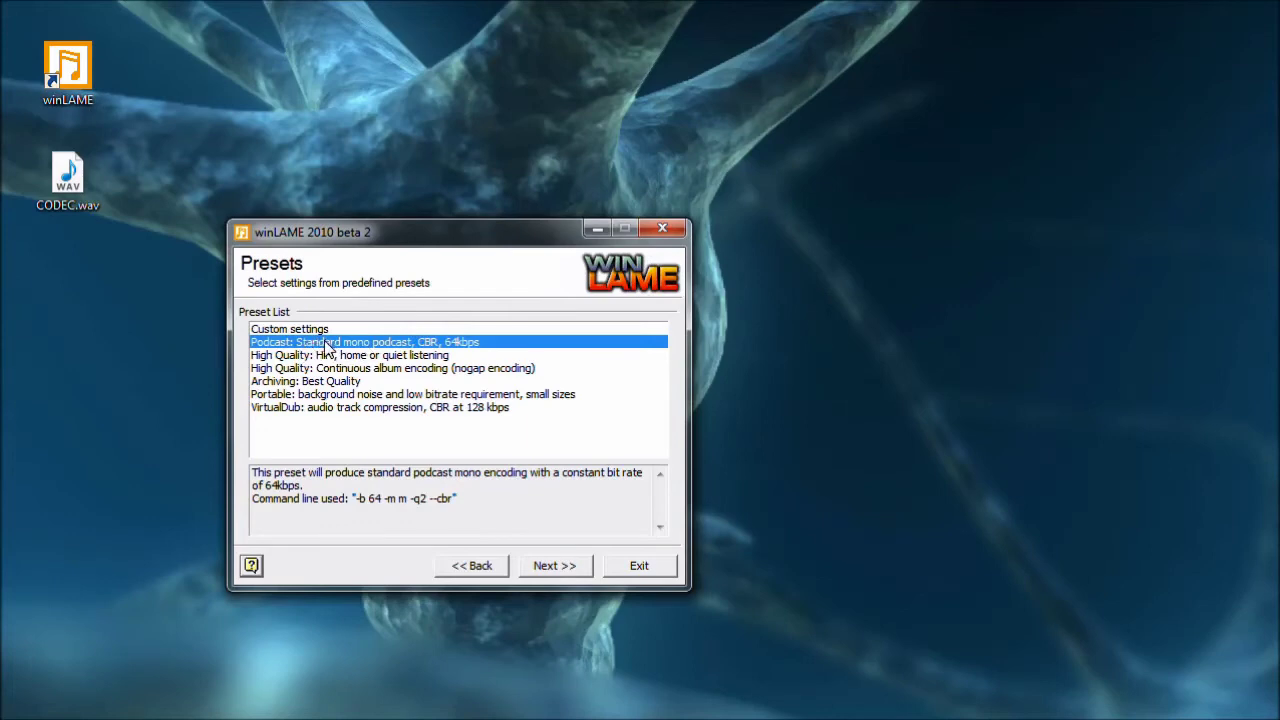
- Use Custom settings instead of a predefined preset, with mono encoding and constant bitrate enabled
{"action": "left_click", "coordinate": [289, 330]}
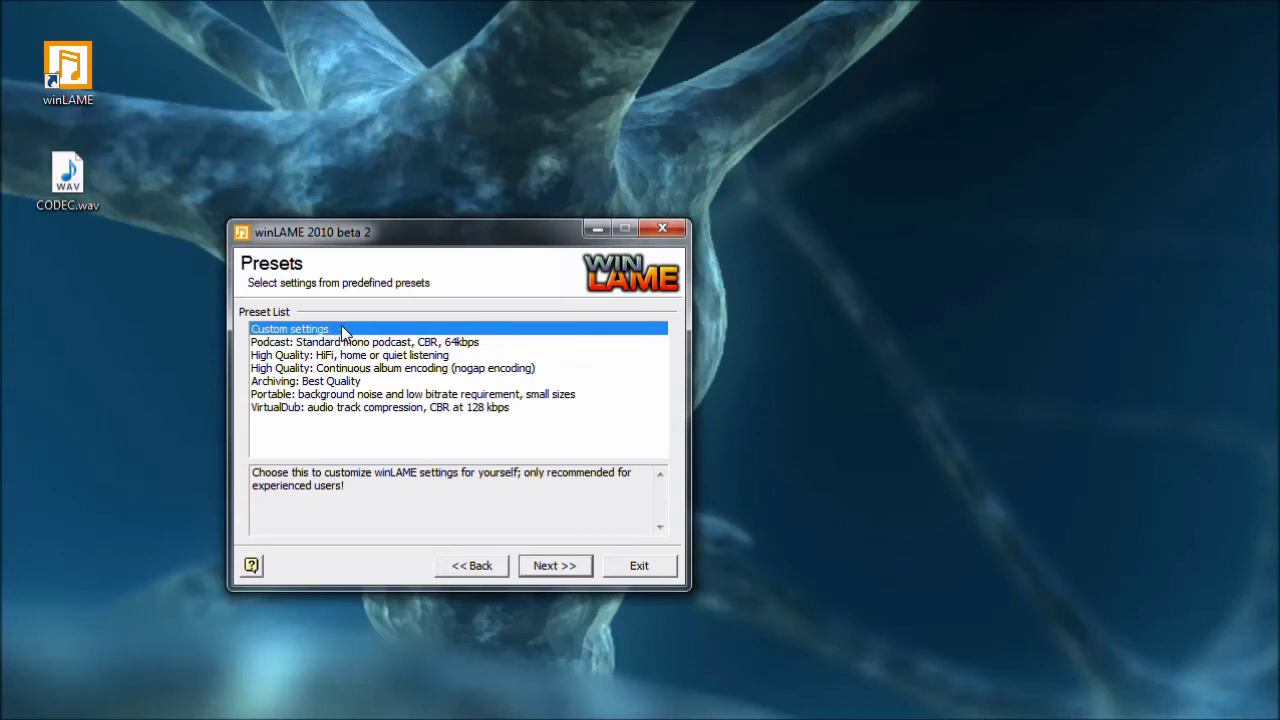
{"action": "left_click", "coordinate": [557, 568]}
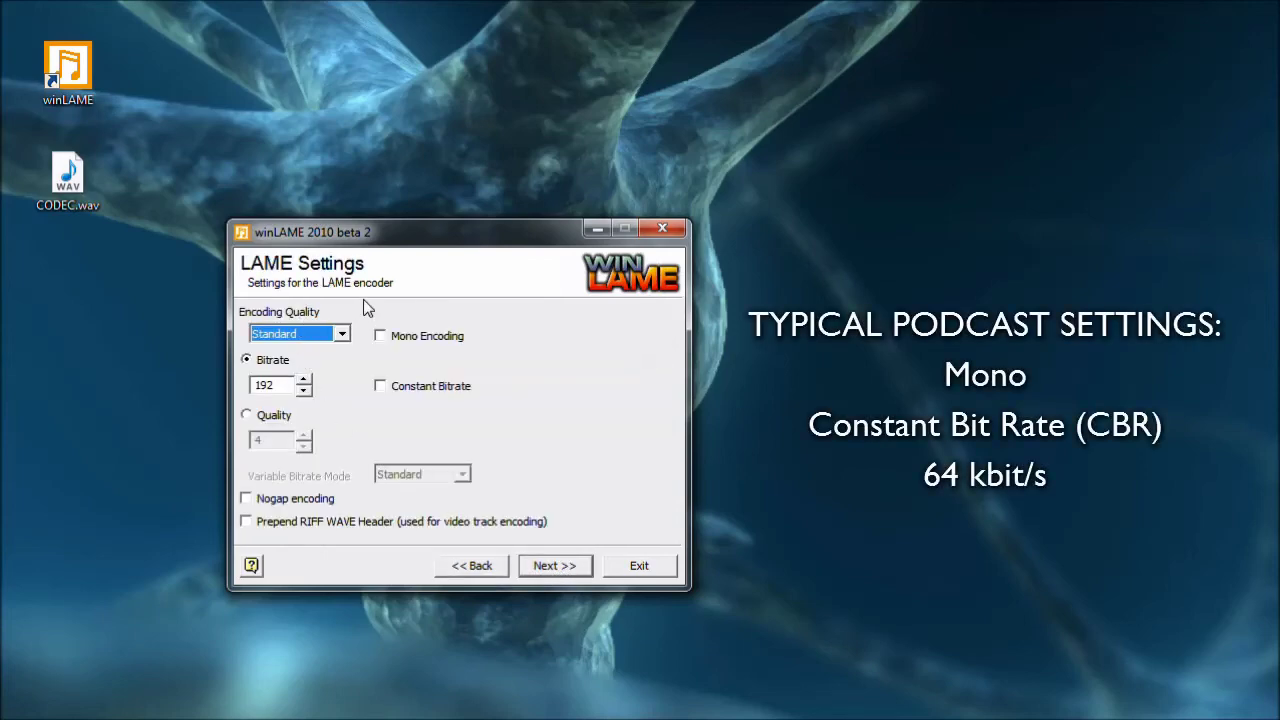
{"action": "left_click", "coordinate": [380, 336]}
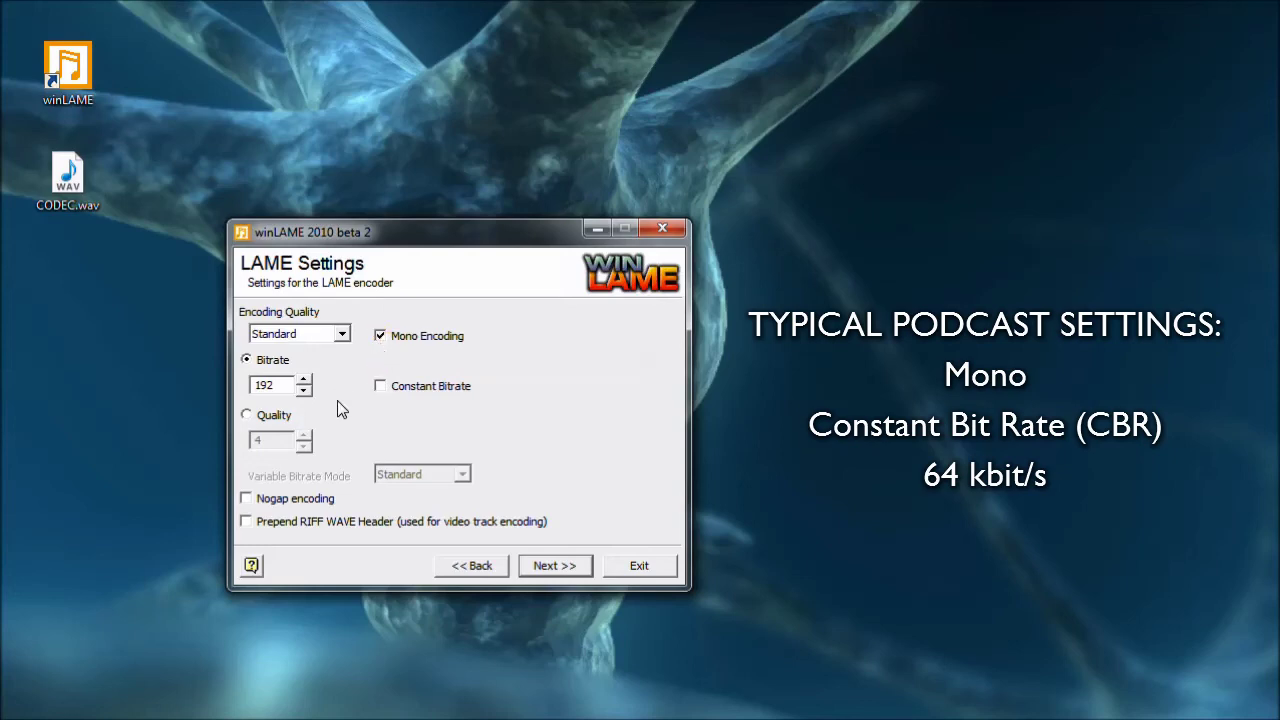
{"action": "left_click", "coordinate": [380, 386]}
- Set the bitrate to 64 kbps and the encoding quality to High, and proceed to the encoding page
{"action": "left_click", "coordinate": [303, 391]}
{"action": "left_click", "coordinate": [303, 391]}
{"action": "left_click", "coordinate": [303, 391]}
{"action": "left_click", "coordinate": [304, 391]}
{"action": "left_click", "coordinate": [342, 335]}
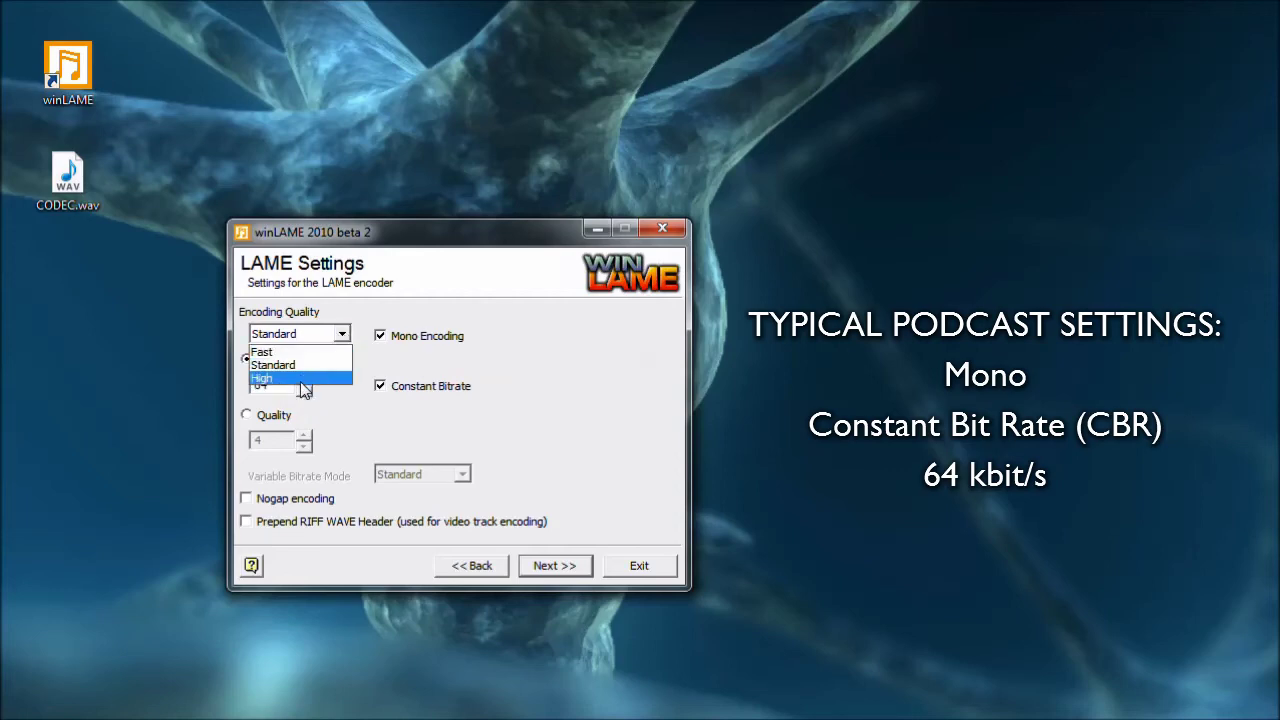
{"action": "left_click", "coordinate": [300, 379]}
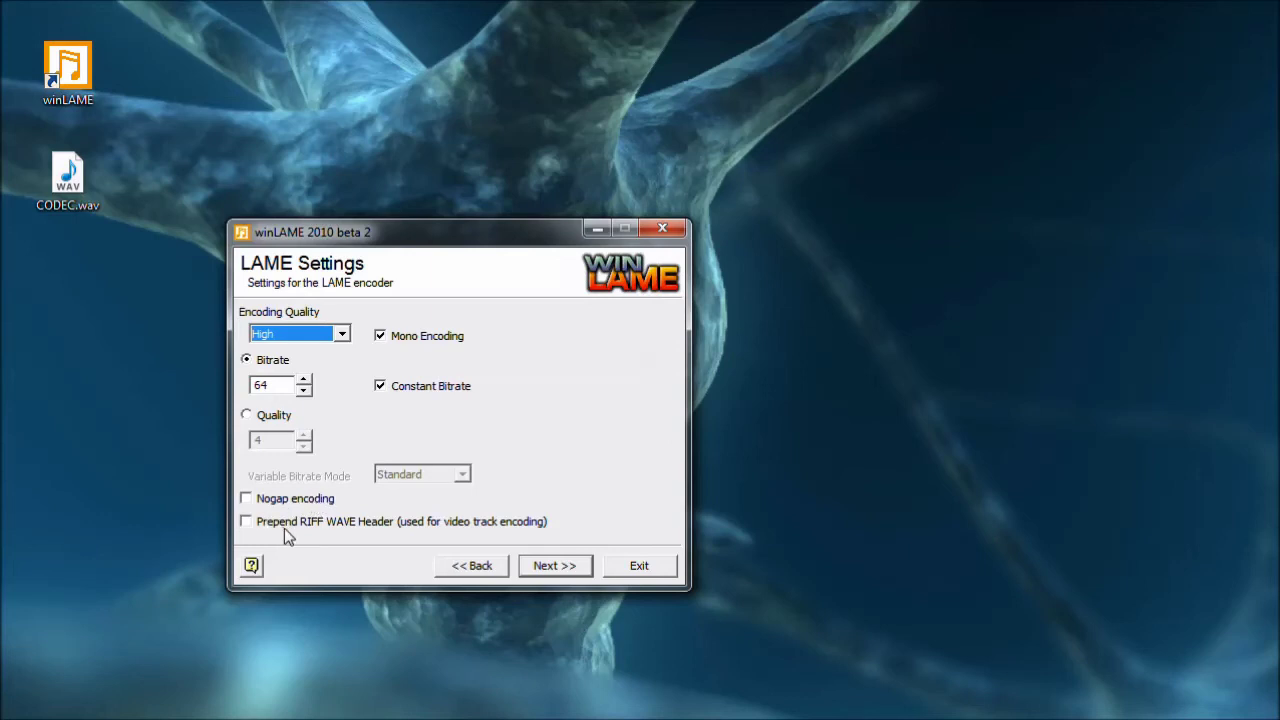
{"action": "left_click", "coordinate": [555, 566]}
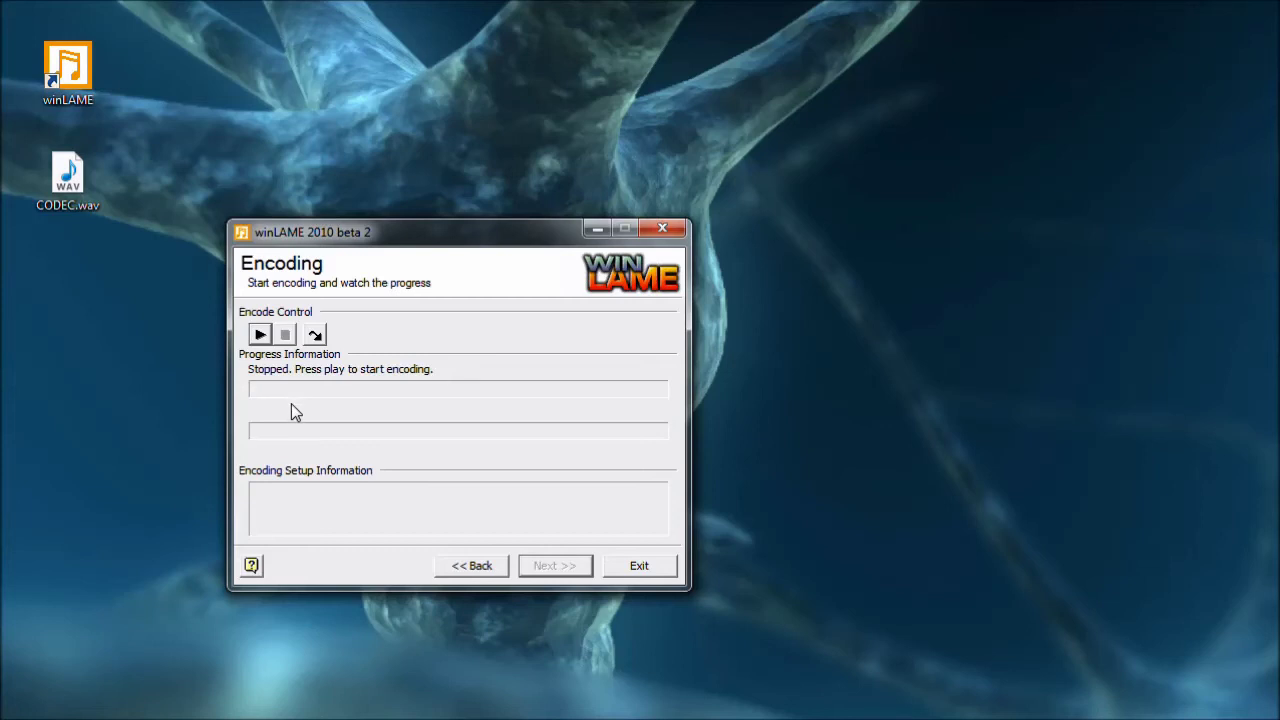
- Encode CODEC.wav to MP3, check for CODEC.mp3 on the desktop, and exit the encoder
{"action": "left_click", "coordinate": [260, 337]}
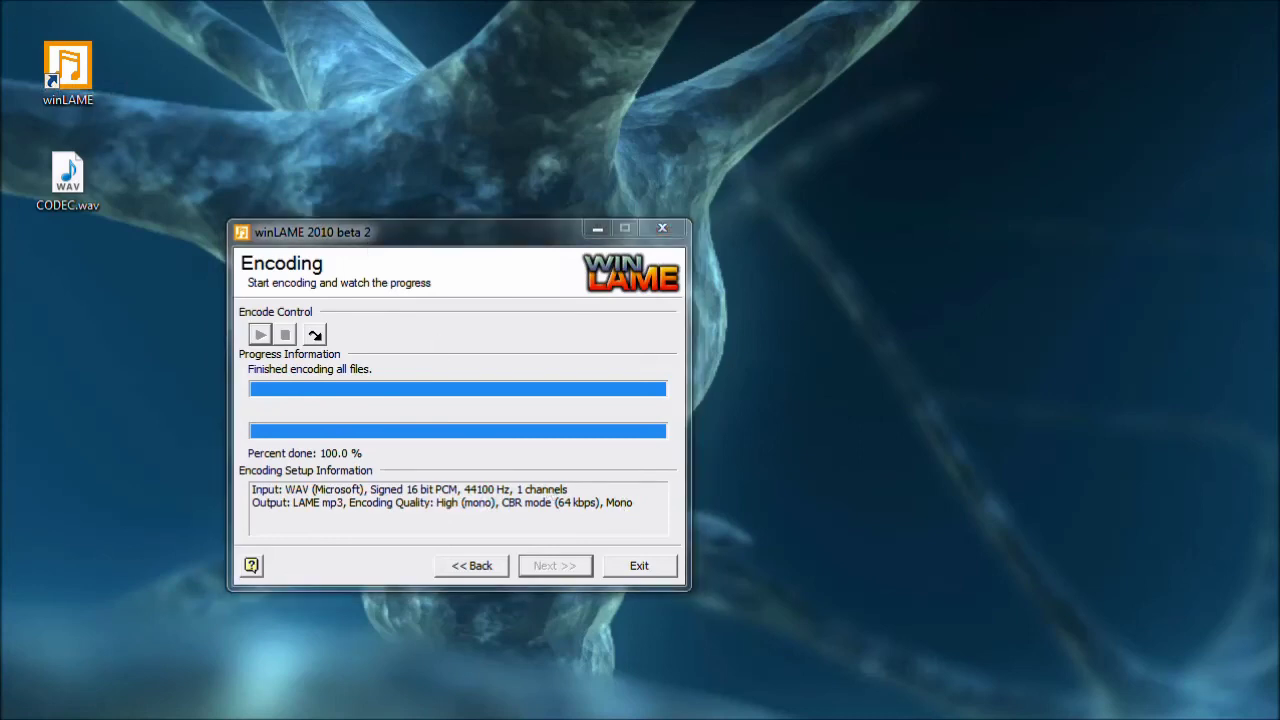
{"action": "left_click", "coordinate": [68, 288]}
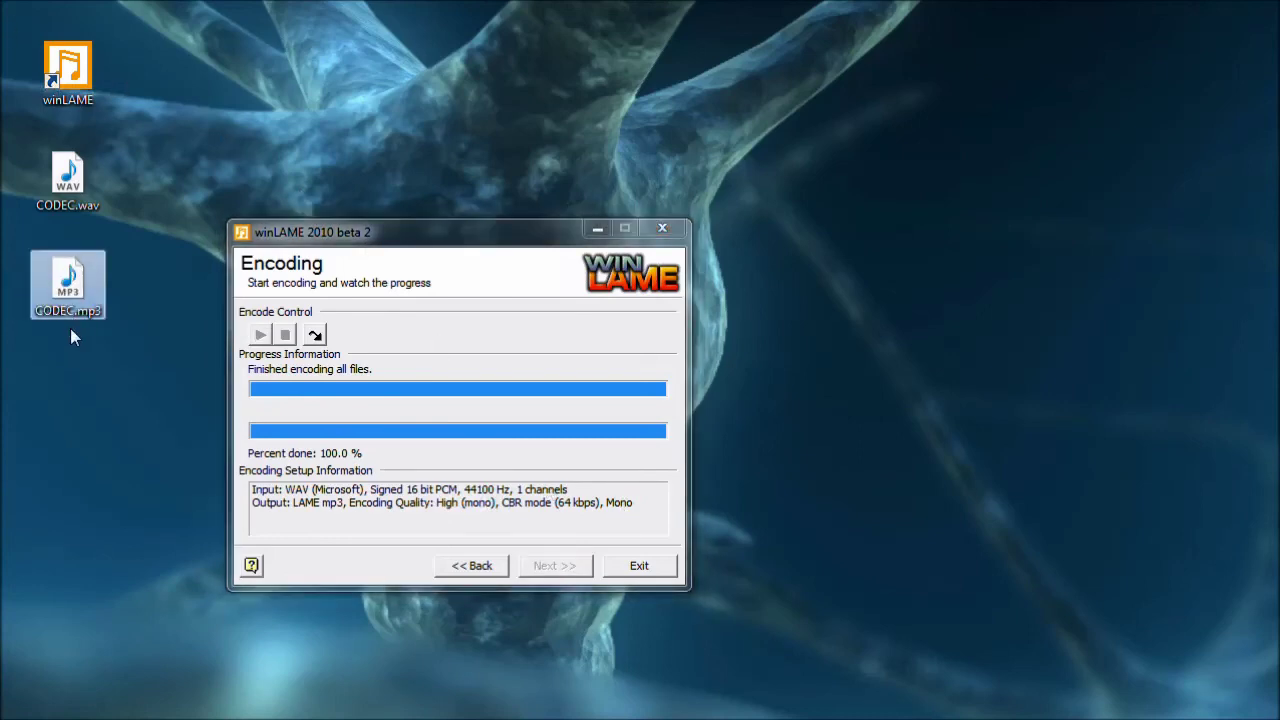
{"action": "mouse_move", "coordinate": [75, 330]}
{"action": "left_click", "coordinate": [638, 566]}
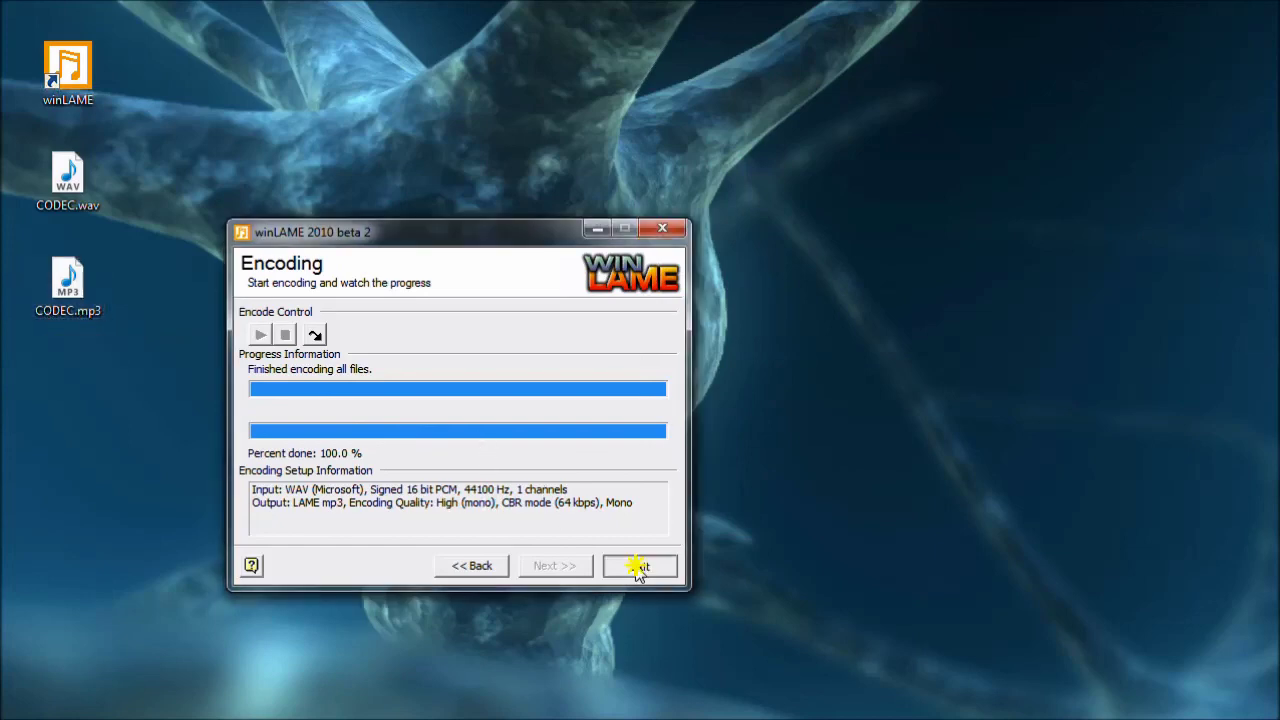
{"action": "left_click", "coordinate": [281, 322]}
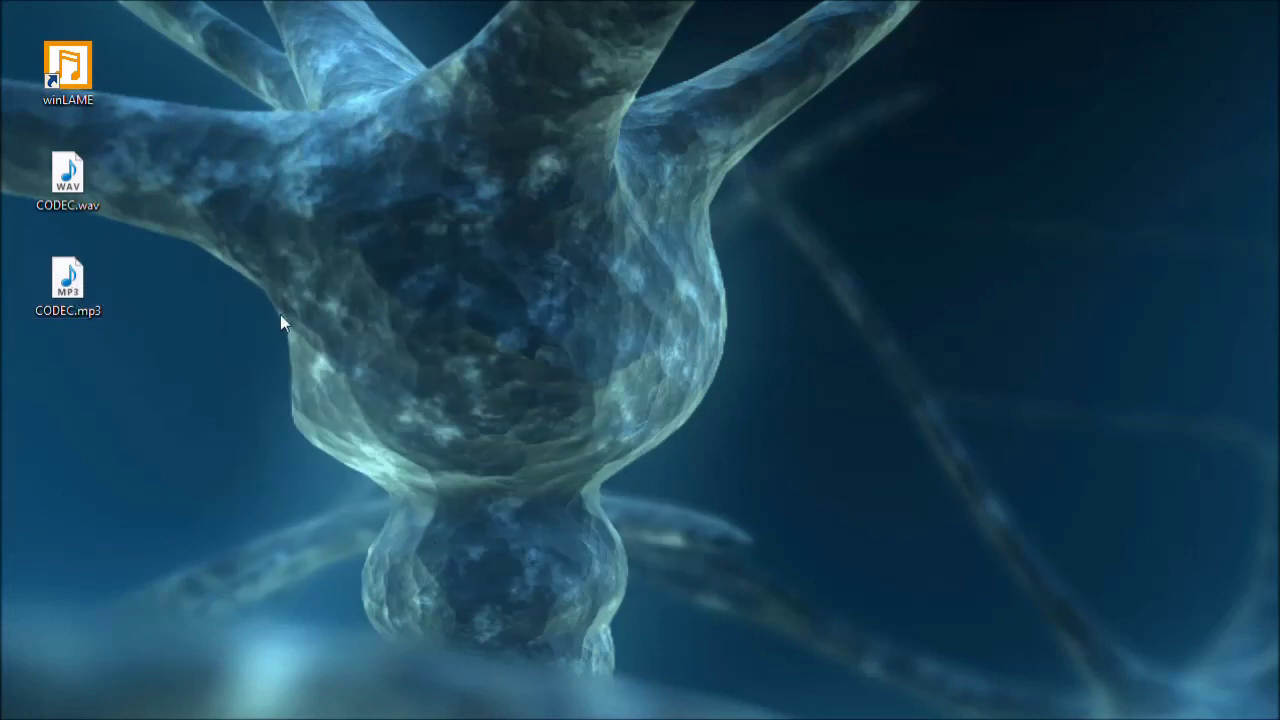